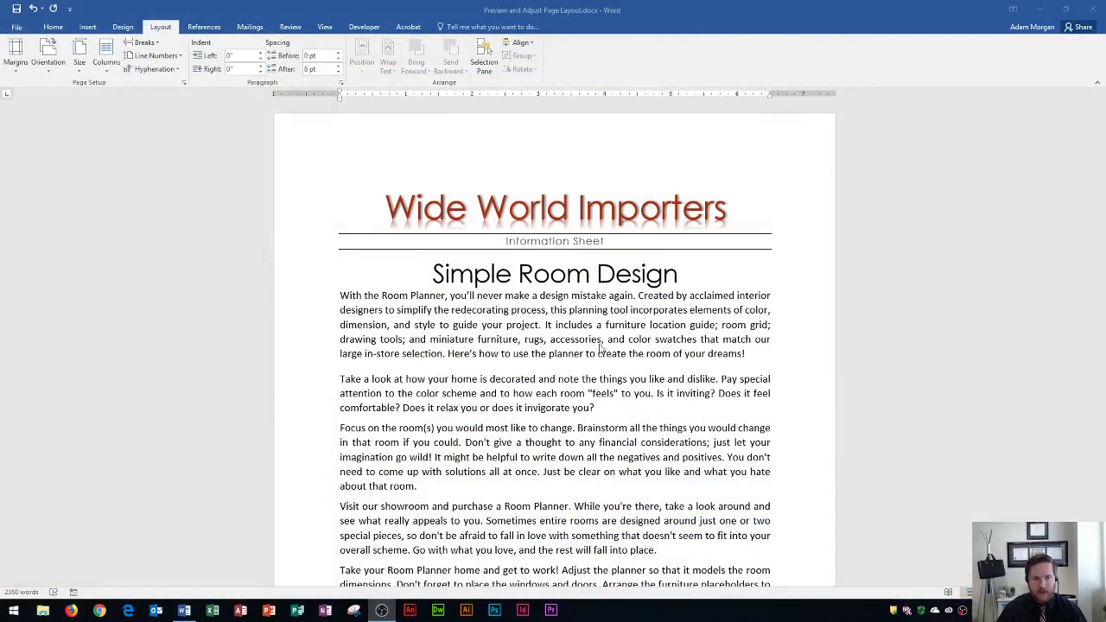
# Step: Bring the Word window with the Wide World Importers document into focus
pyautogui.click(457, 328)
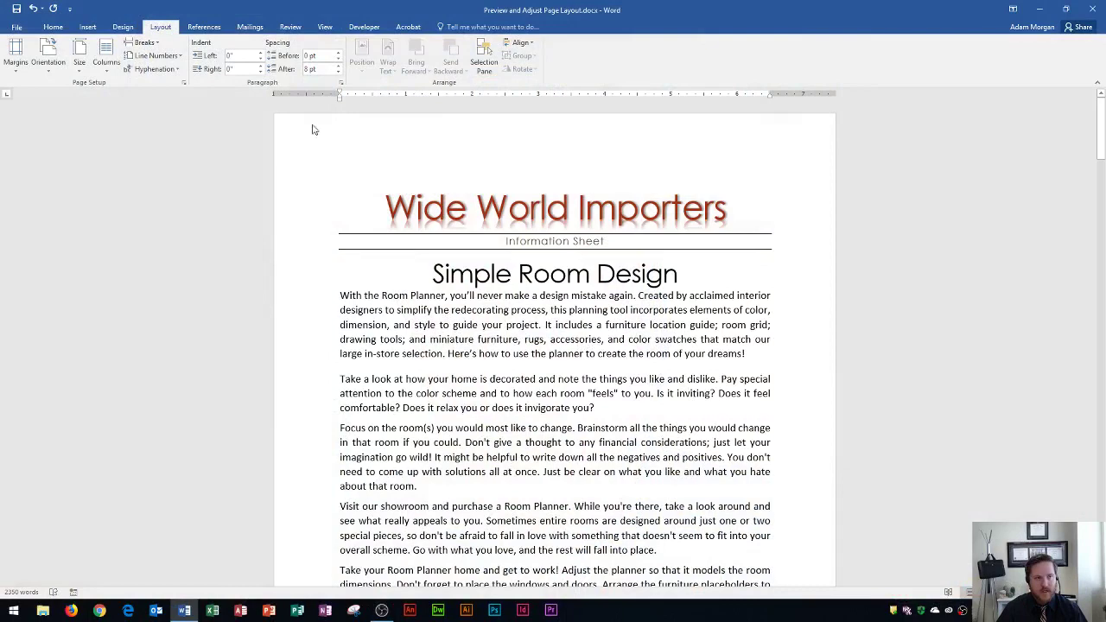
# Step: Open the print preview and page through the five-page document, ending back on page 1
pyautogui.click(17, 28)
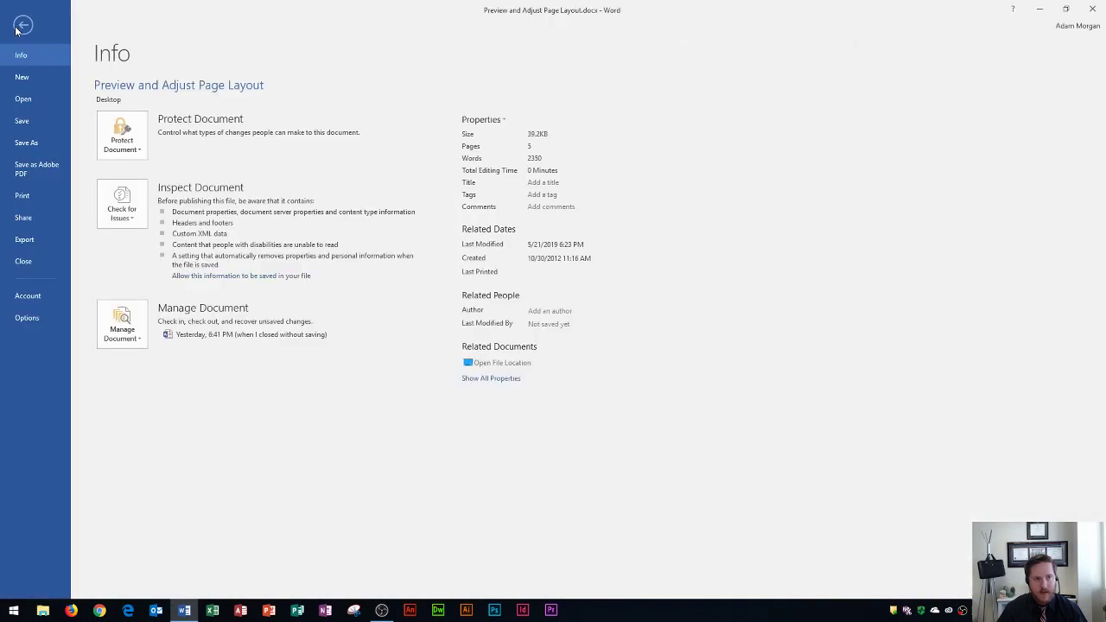
pyautogui.click(22, 197)
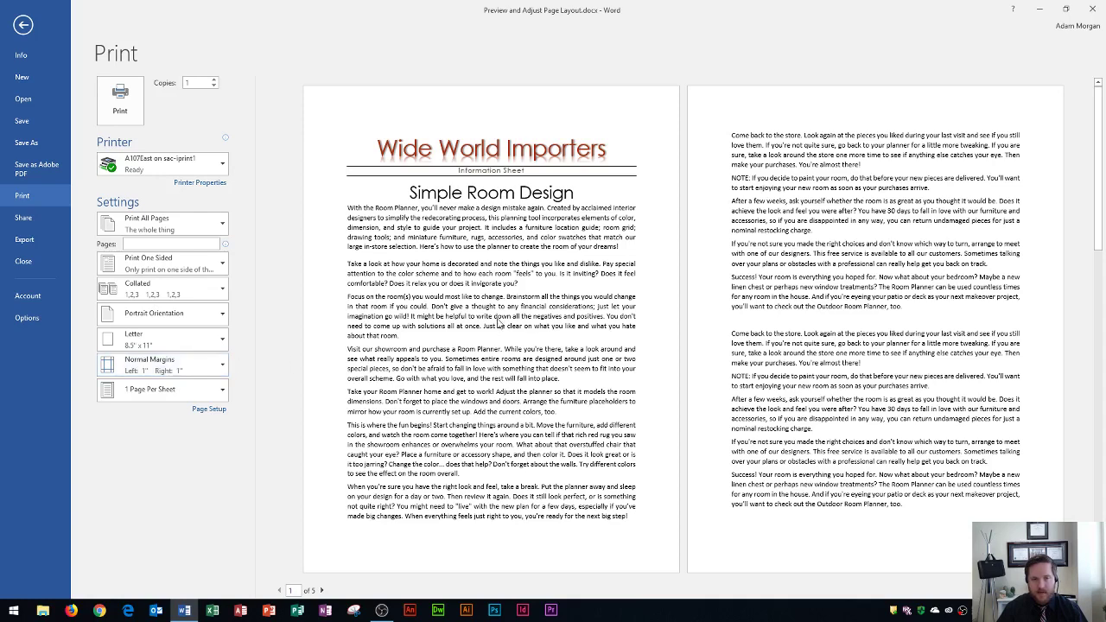
pyautogui.scroll(-2, 518, 311)
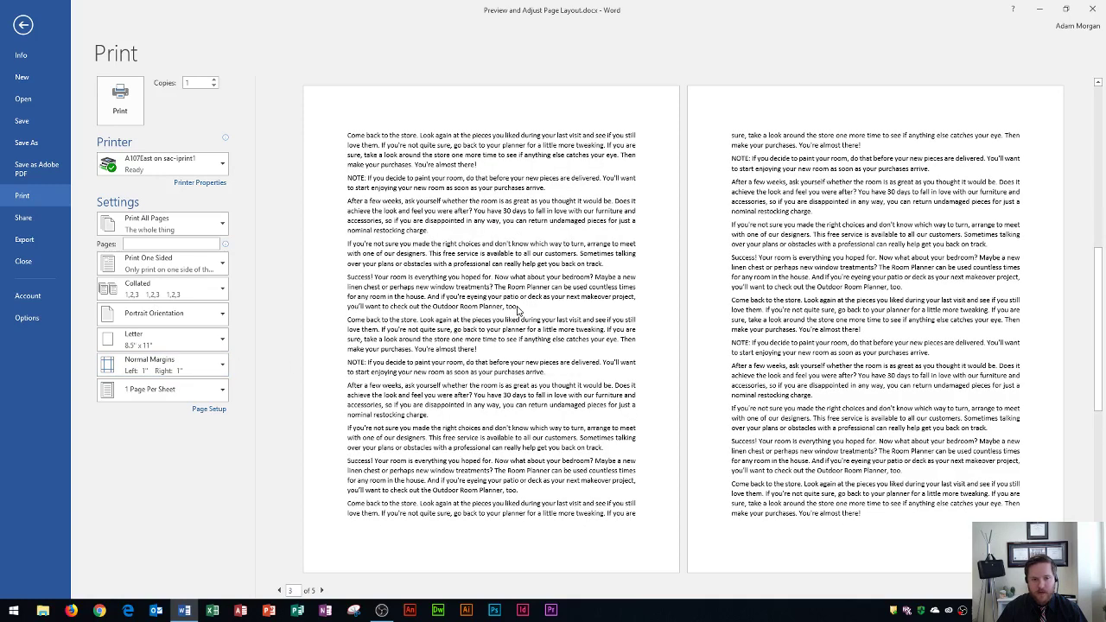
pyautogui.scroll(-2, 518, 311)
pyautogui.scroll(4, 518, 311)
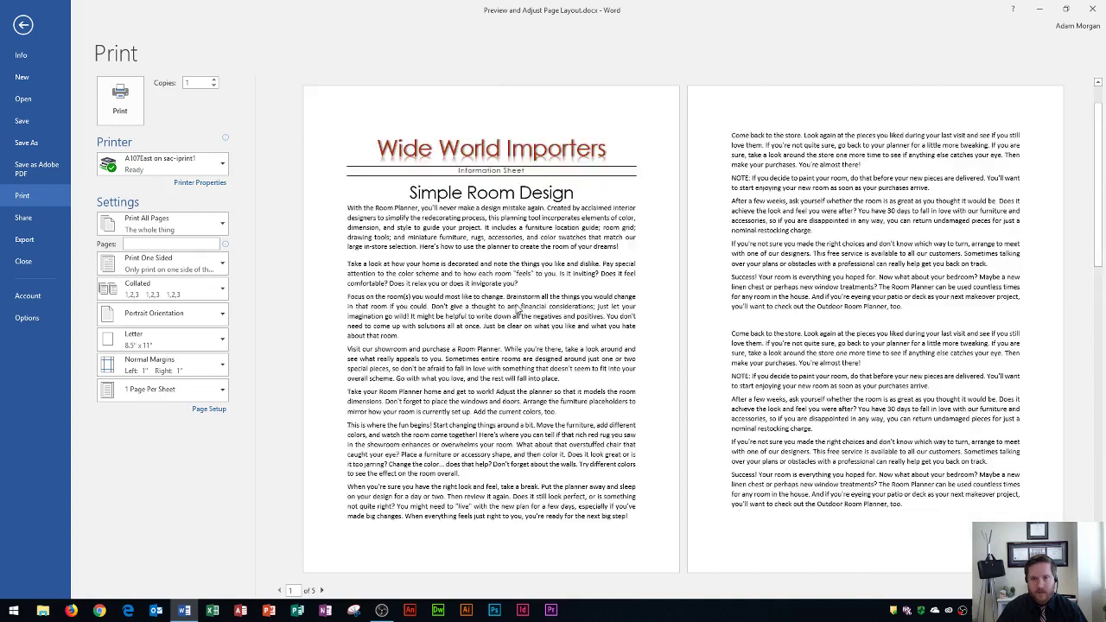
pyautogui.moveTo(1097, 173); pyautogui.dragTo(1101, 466)
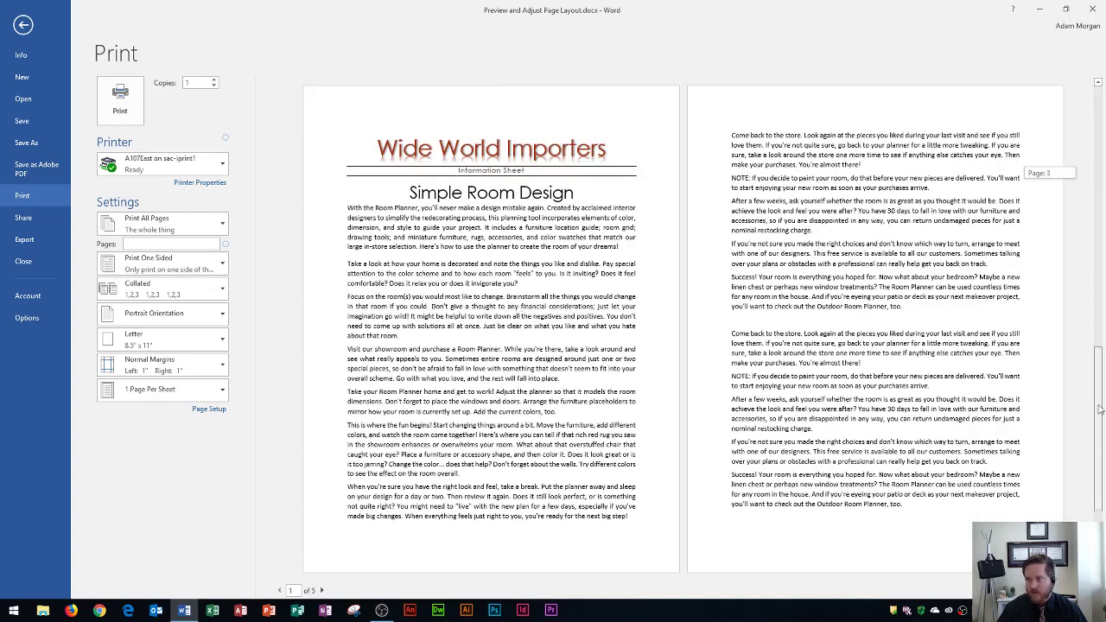
pyautogui.moveTo(1101, 466); pyautogui.dragTo(1097, 182)
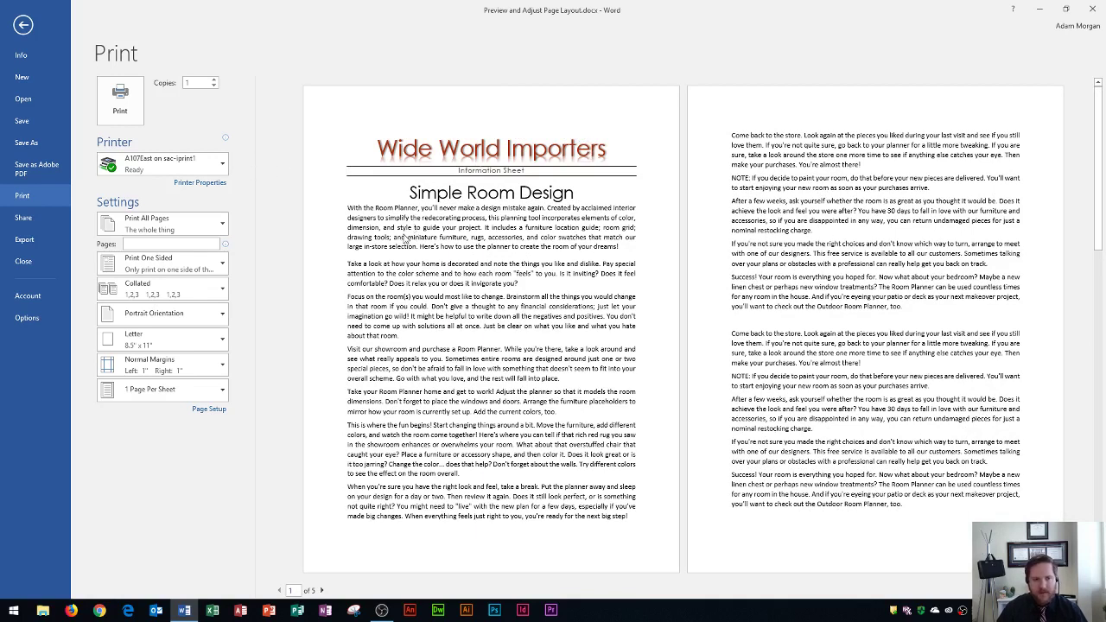
# Step: Open and dismiss the margin presets gallery repeatedly, leaving it open with Normal margins kept
pyautogui.click(201, 370)
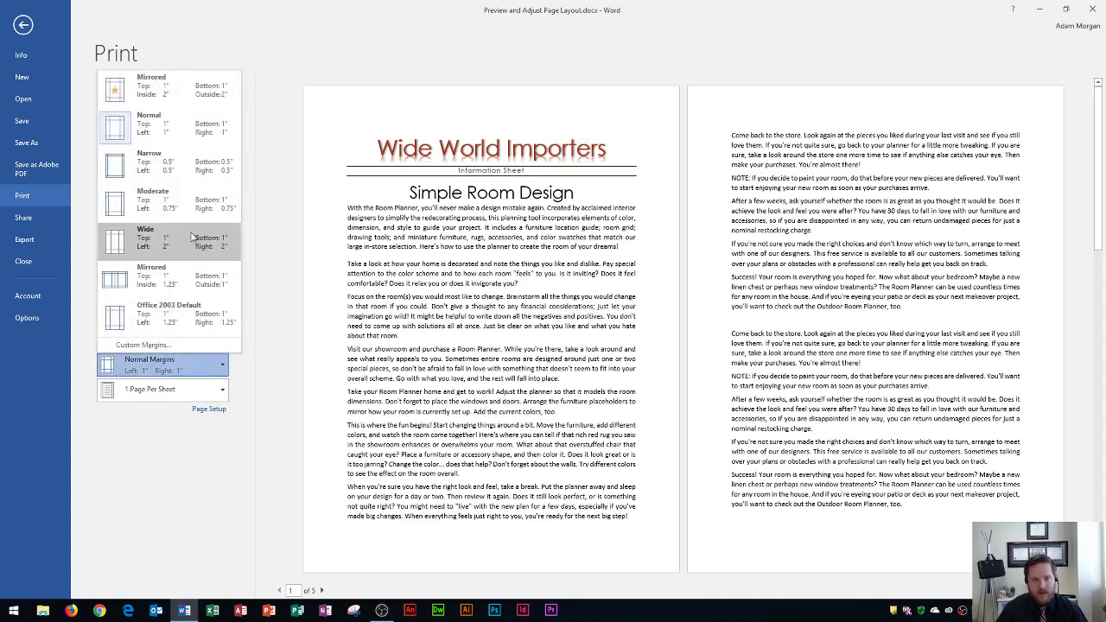
pyautogui.click(290, 250)
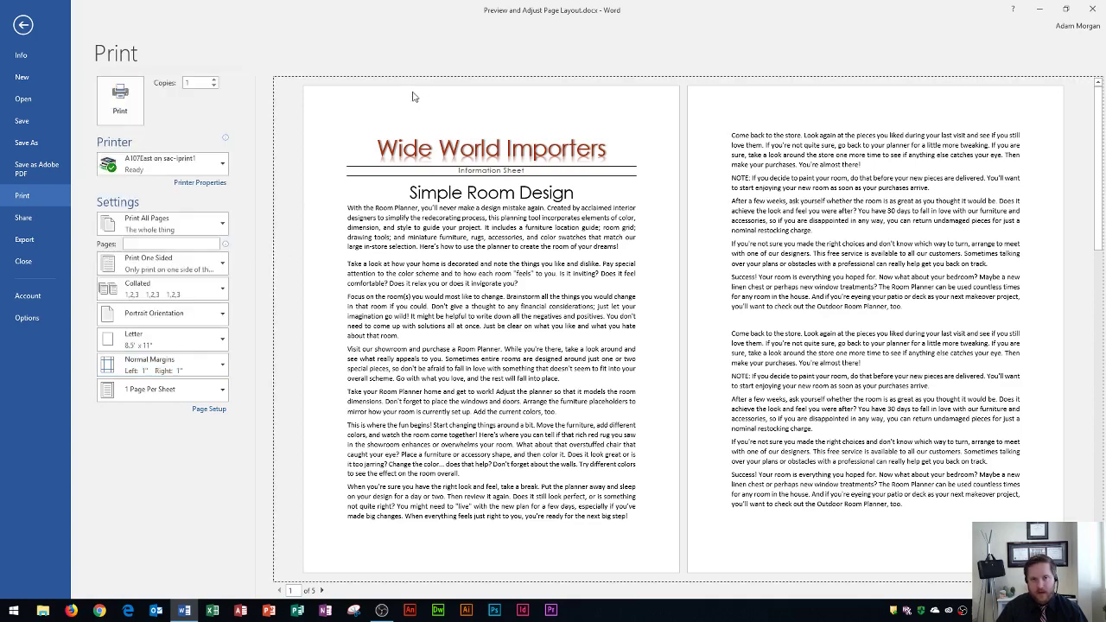
pyautogui.click(154, 370)
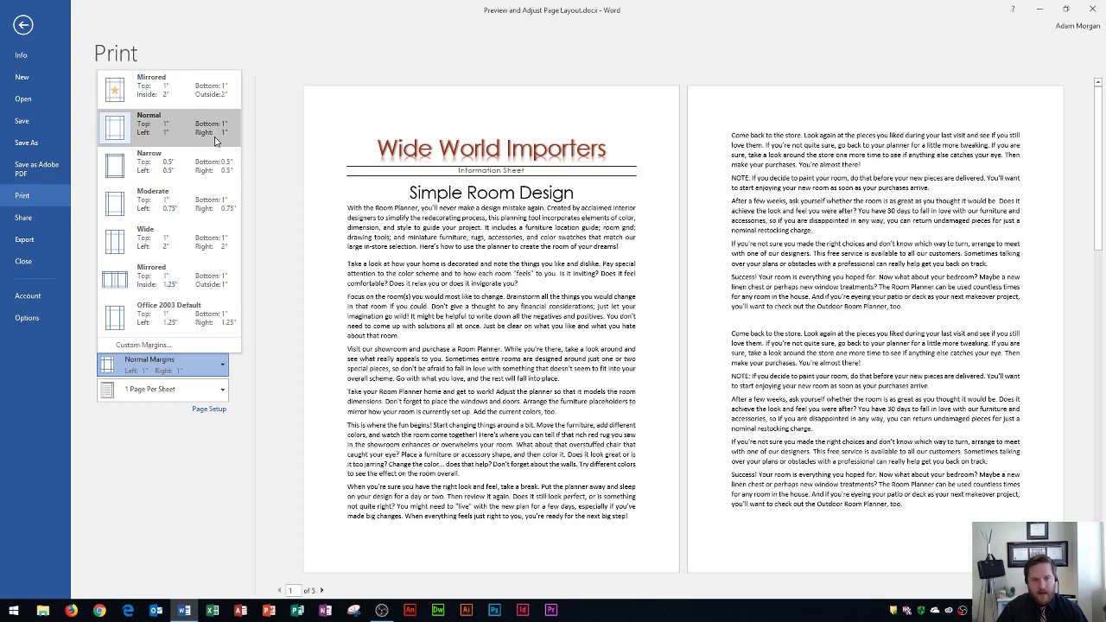
pyautogui.click(320, 184)
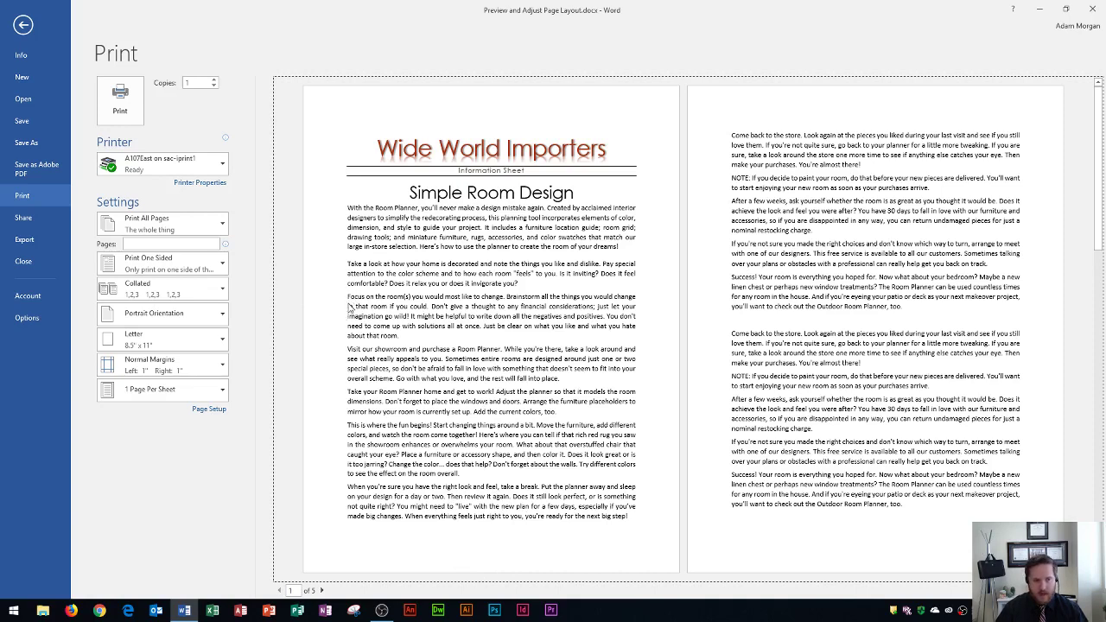
pyautogui.click(180, 369)
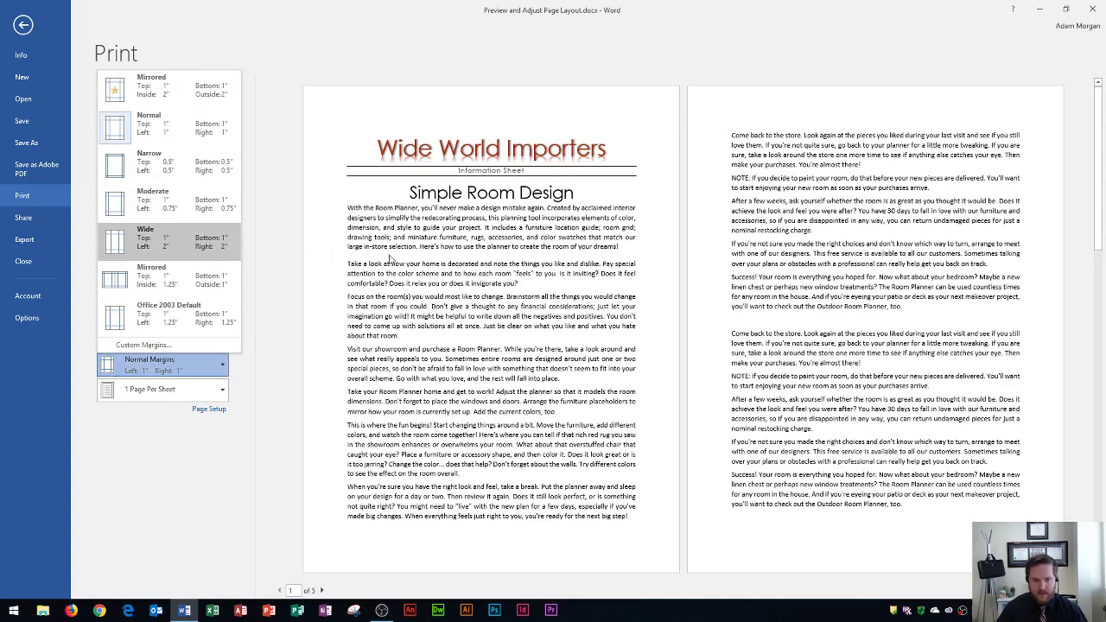
pyautogui.click(423, 265)
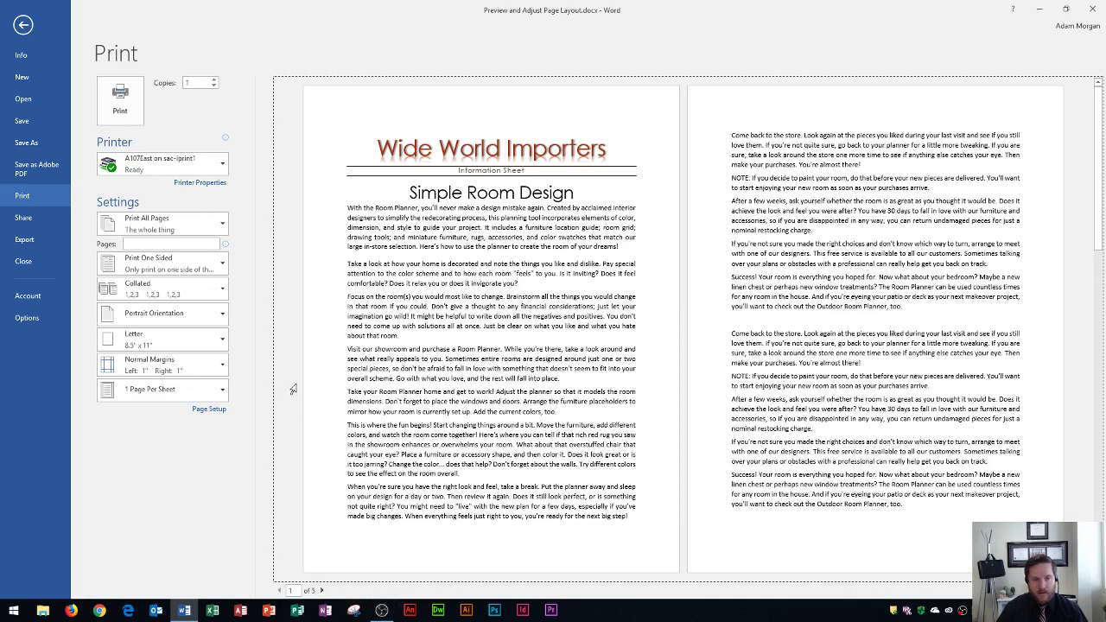
pyautogui.click(196, 366)
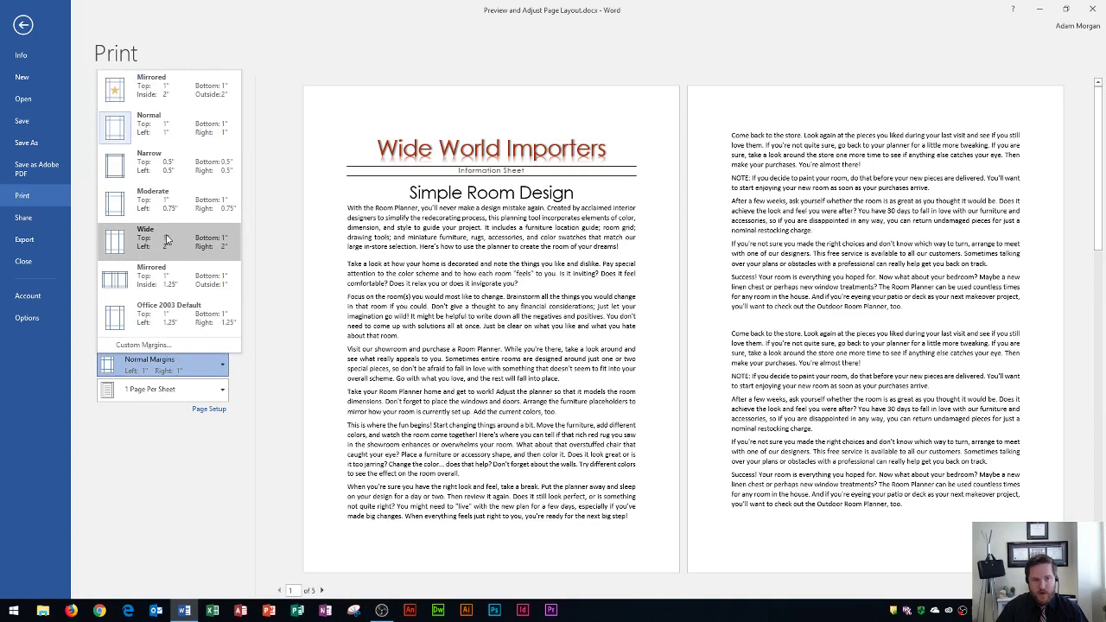
# Step: Apply the Wide 2-inch margin preset and scroll through the resulting seven-page preview
pyautogui.click(168, 241)
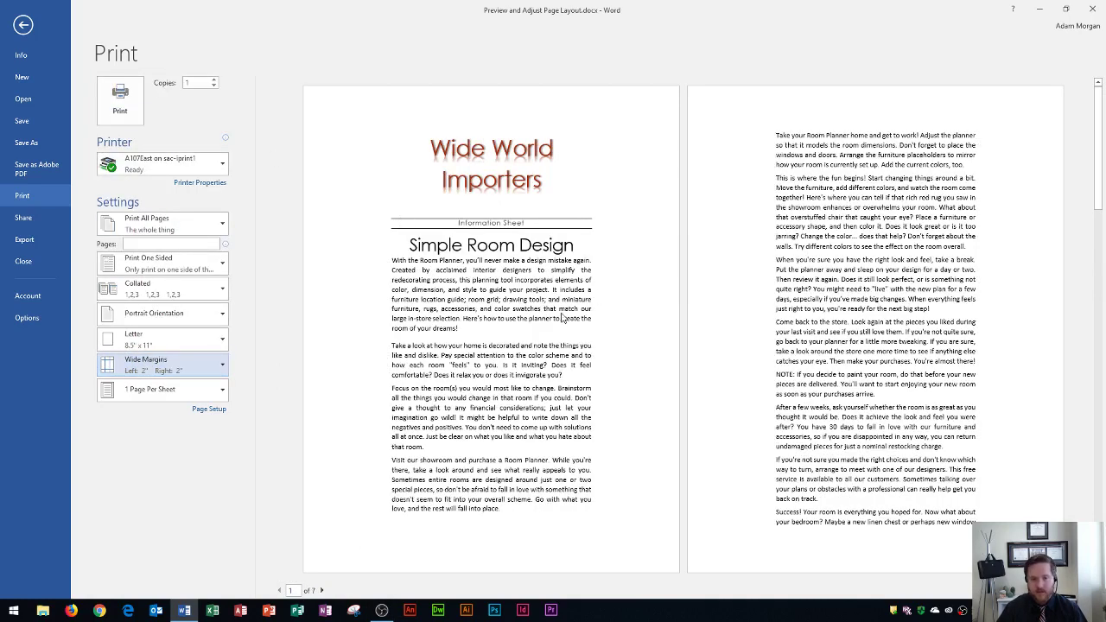
pyautogui.scroll(-2, 557, 318)
pyautogui.scroll(-1, 557, 318)
pyautogui.scroll(-4, 560, 316)
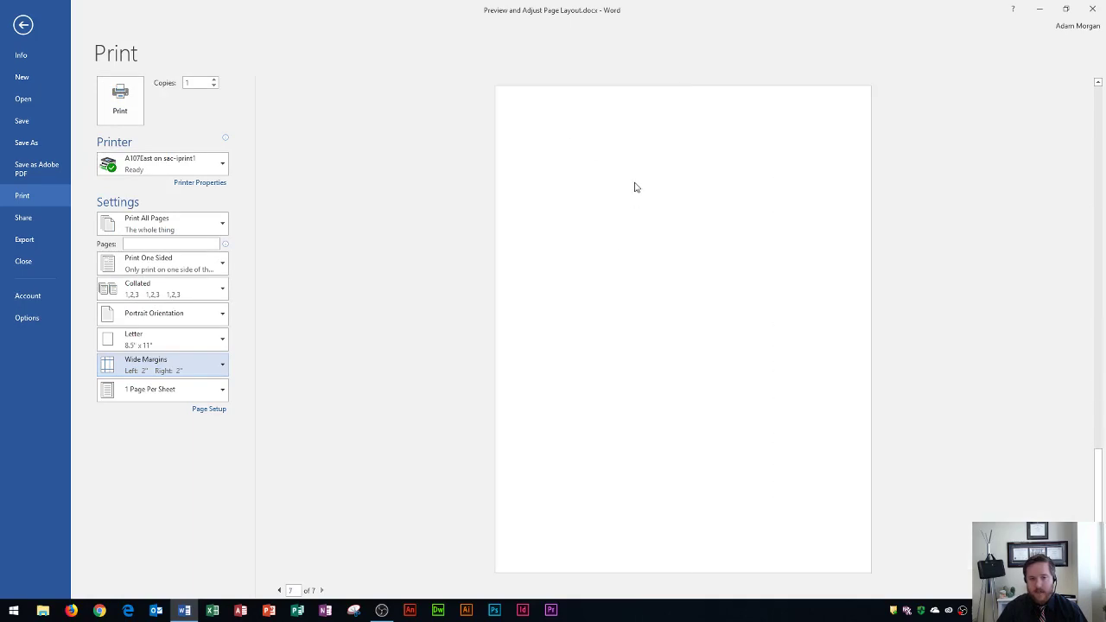
pyautogui.scroll(6, 639, 147)
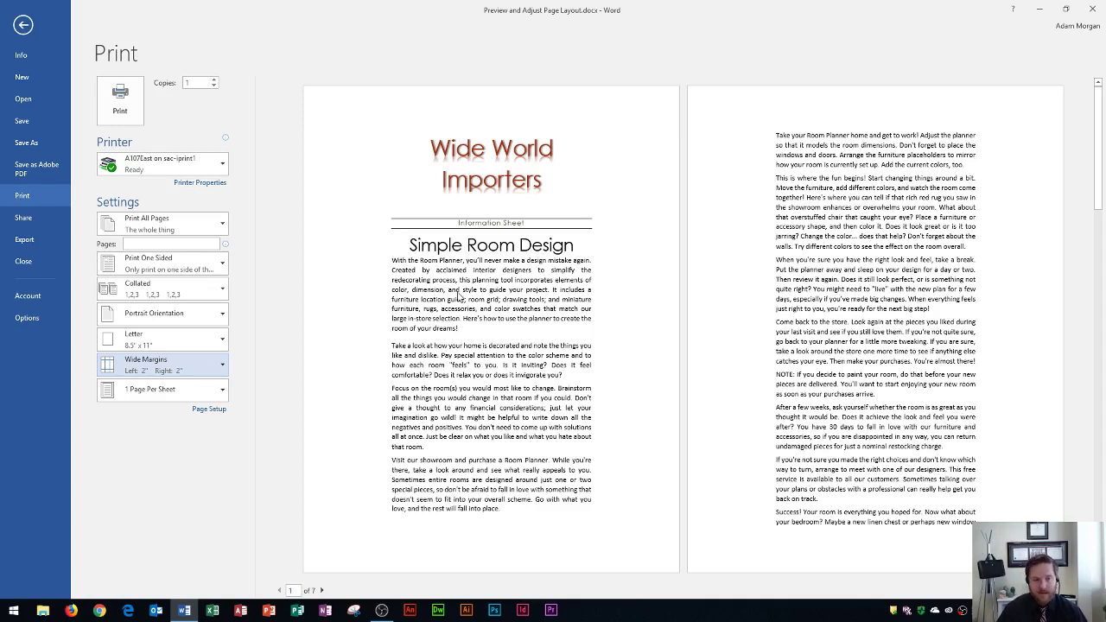
# Step: Apply the Mirrored preset (1.25-inch inside, 1-inch outside) and reopen the gallery to review it
pyautogui.click(208, 369)
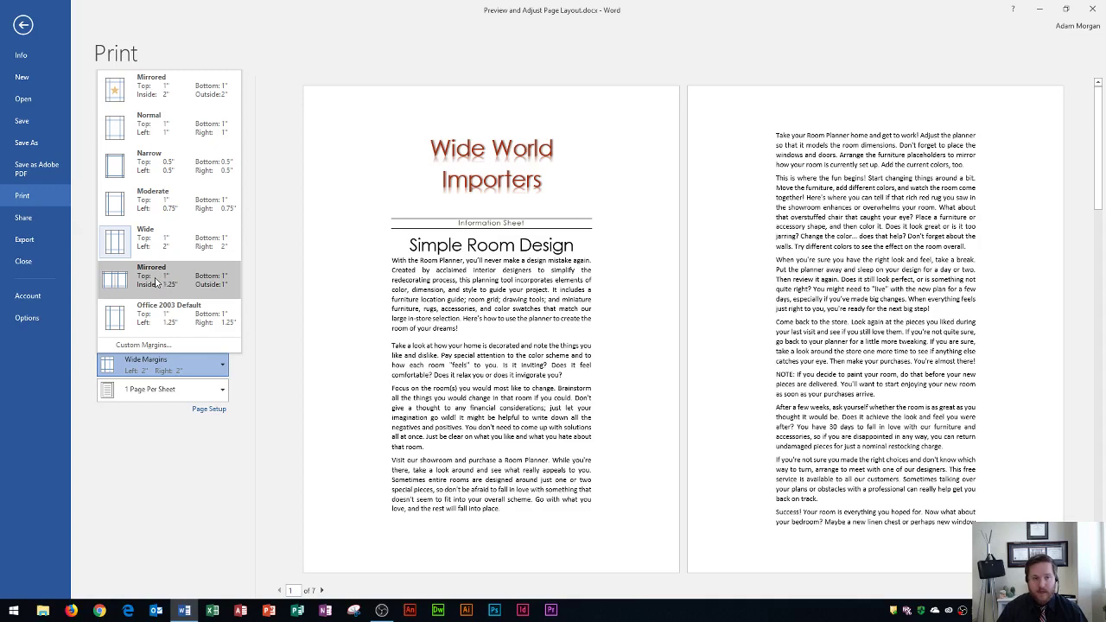
pyautogui.click(156, 282)
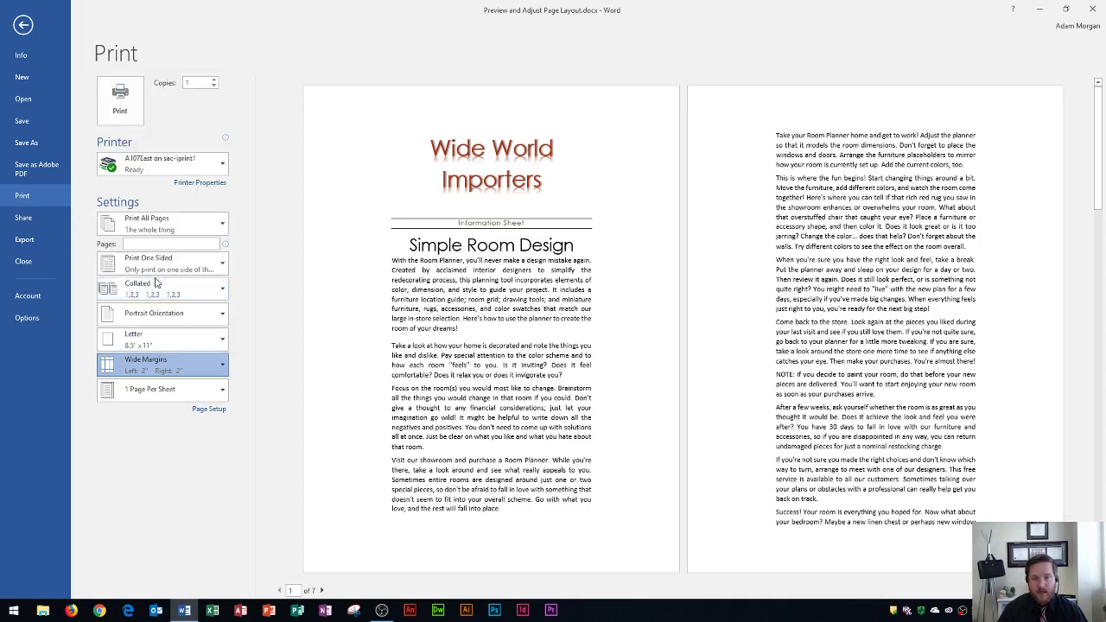
pyautogui.click(217, 371)
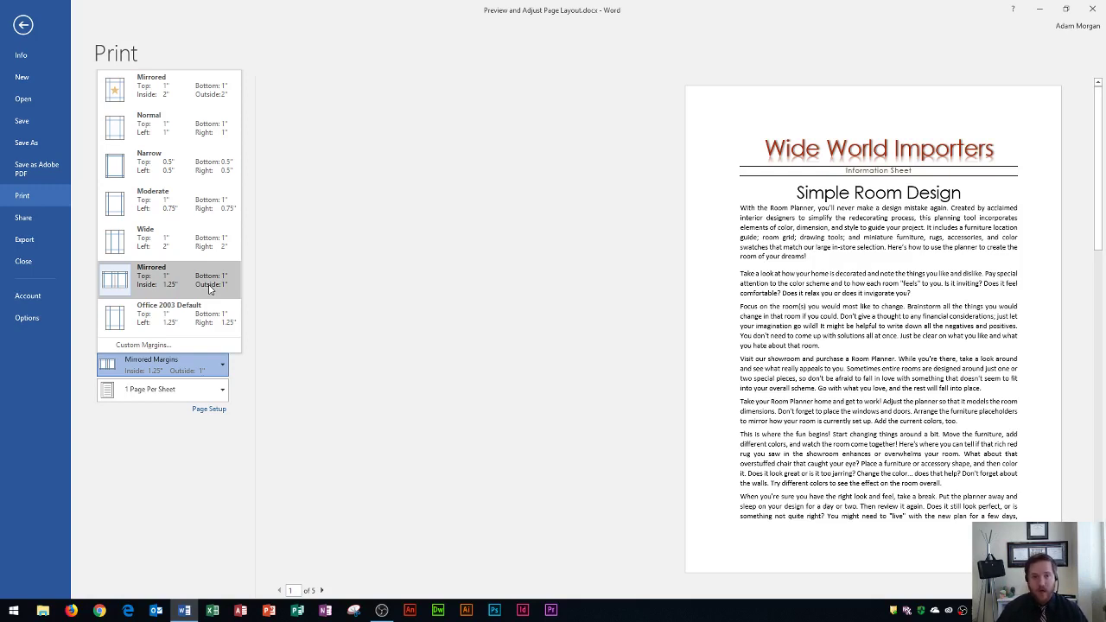
pyautogui.click(179, 285)
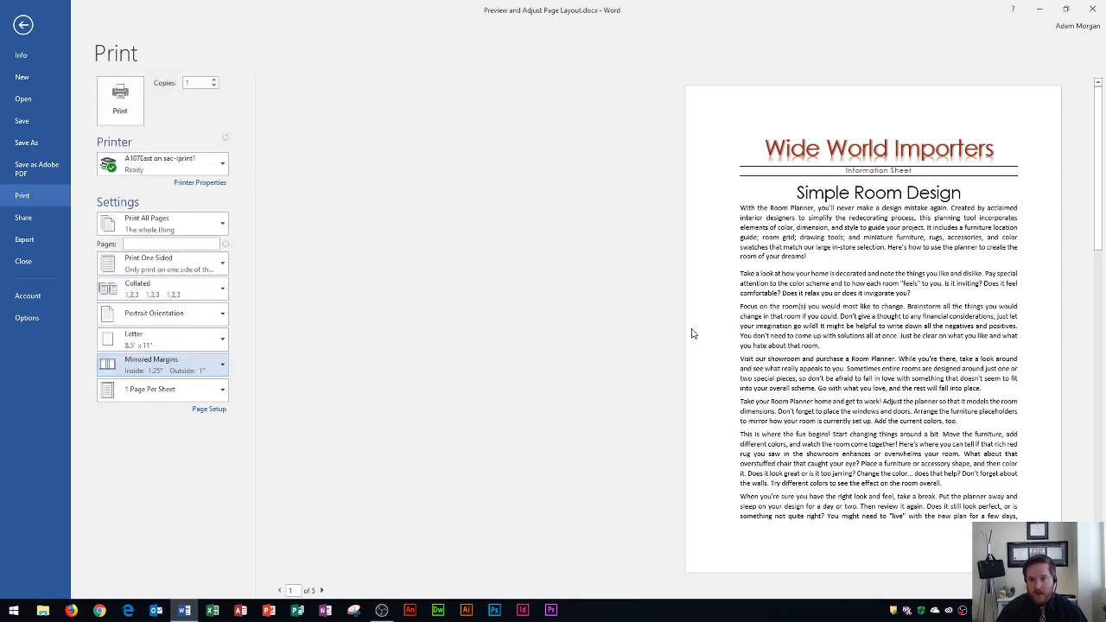
pyautogui.scroll(-2, 692, 333)
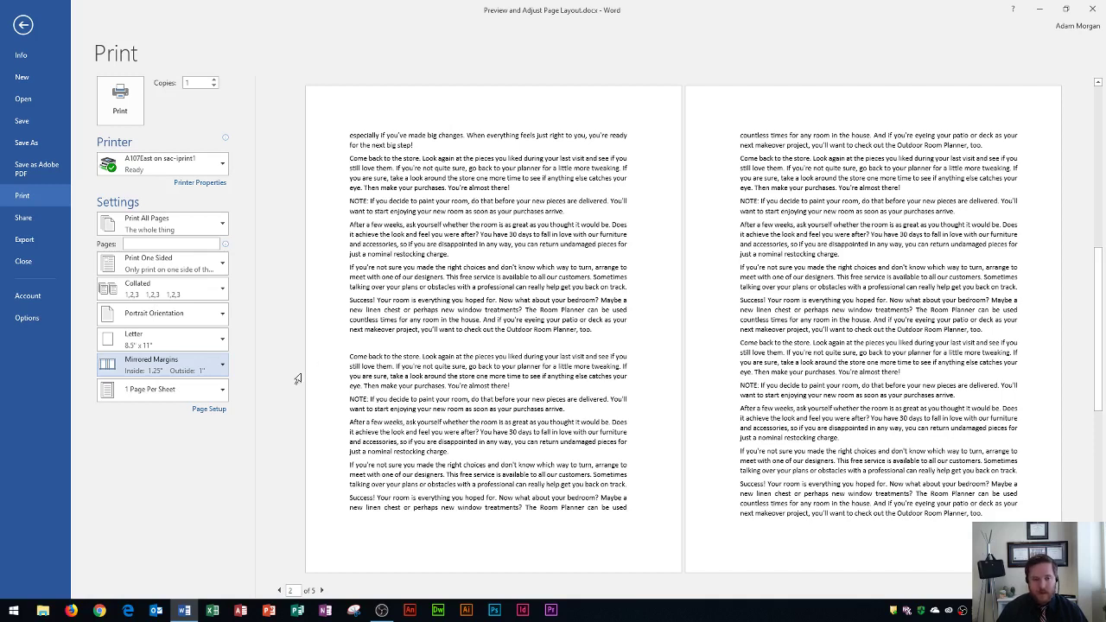
# Step: Set the inside margin to 2 inches in Page Setup, keeping the 1-inch outside margin
pyautogui.click(207, 409)
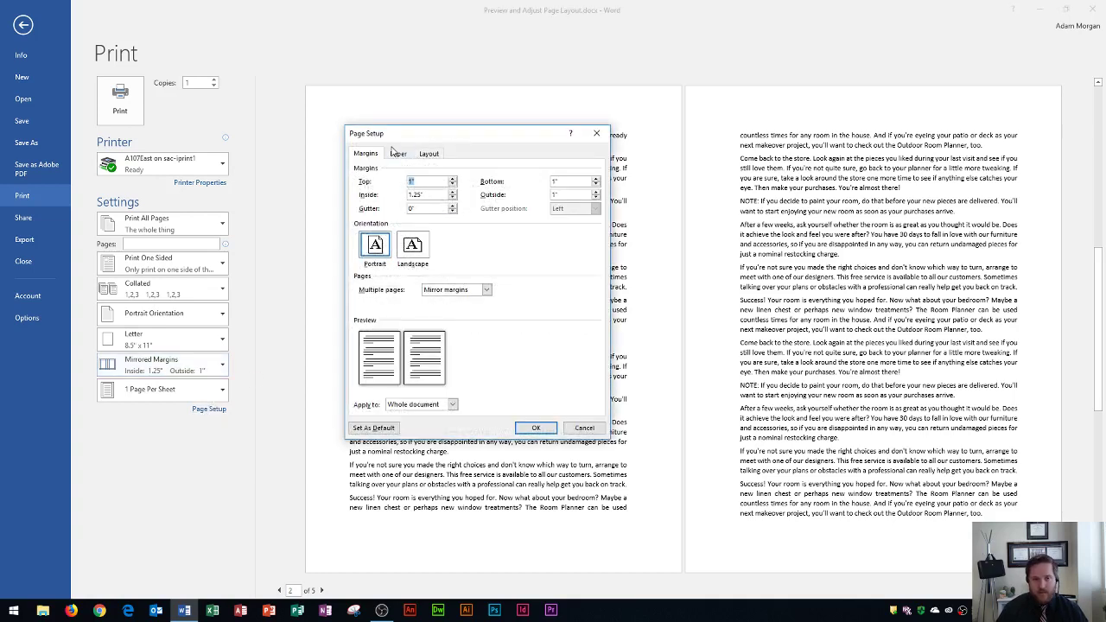
pyautogui.moveTo(395, 131); pyautogui.dragTo(425, 115)
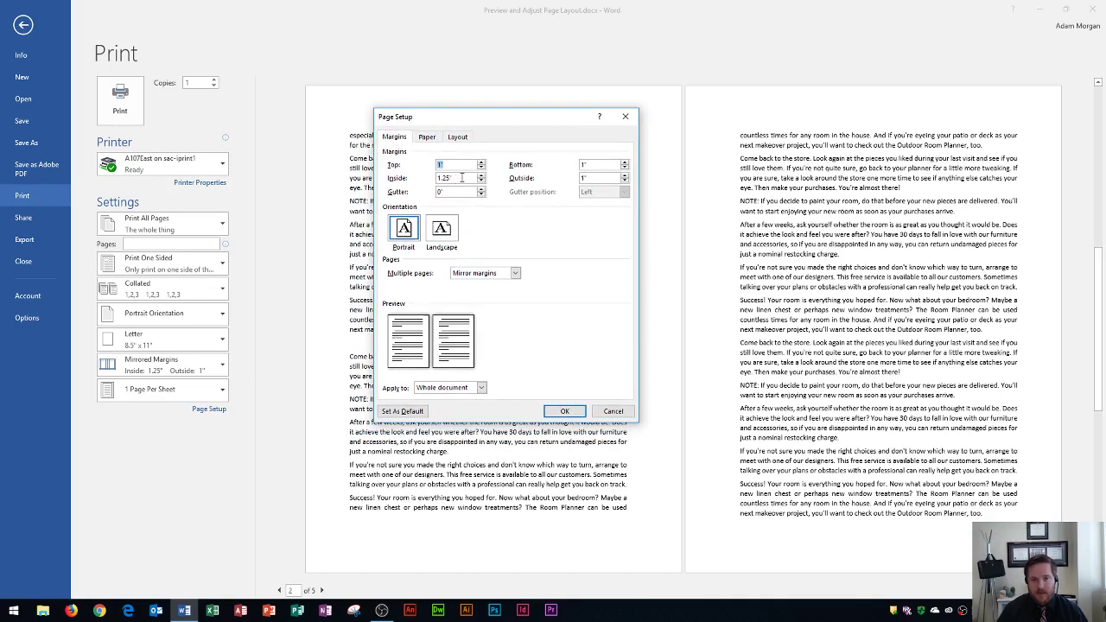
pyautogui.moveTo(465, 178); pyautogui.dragTo(410, 180)
pyautogui.write('1')
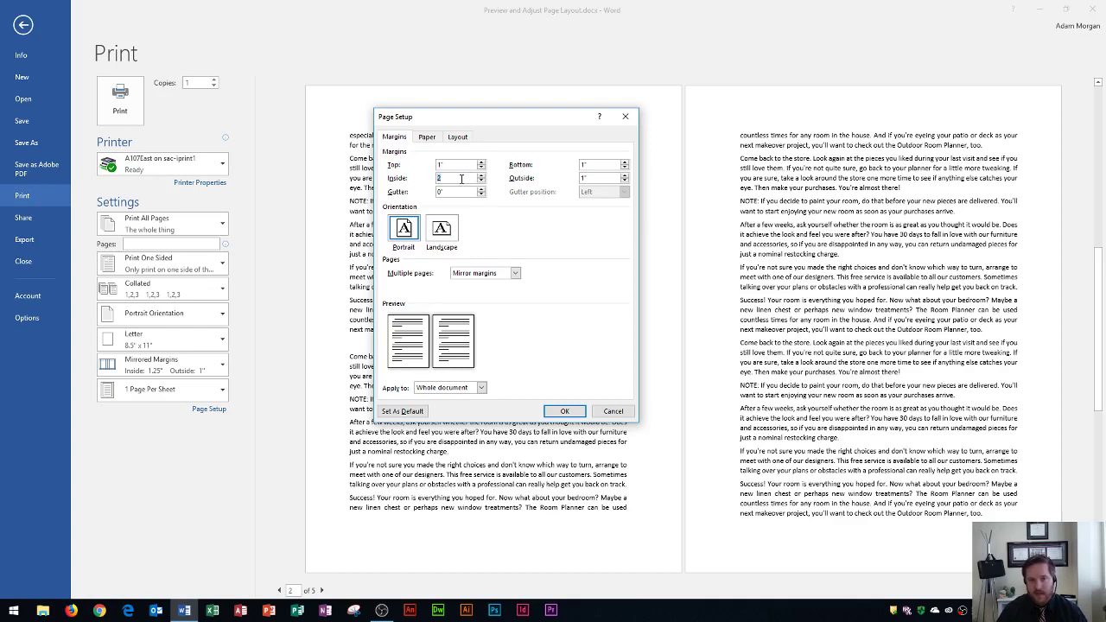
pyautogui.click(567, 413)
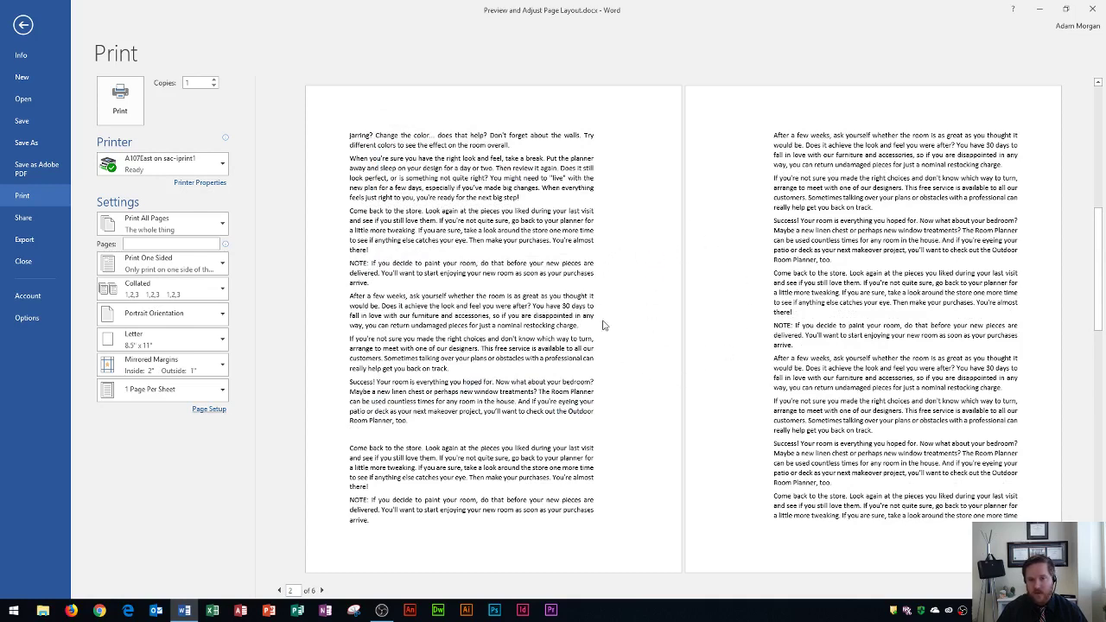
# Step: Scroll the six-page preview to page 4 to review the 2-inch inside margins
pyautogui.scroll(-2, 689, 358)
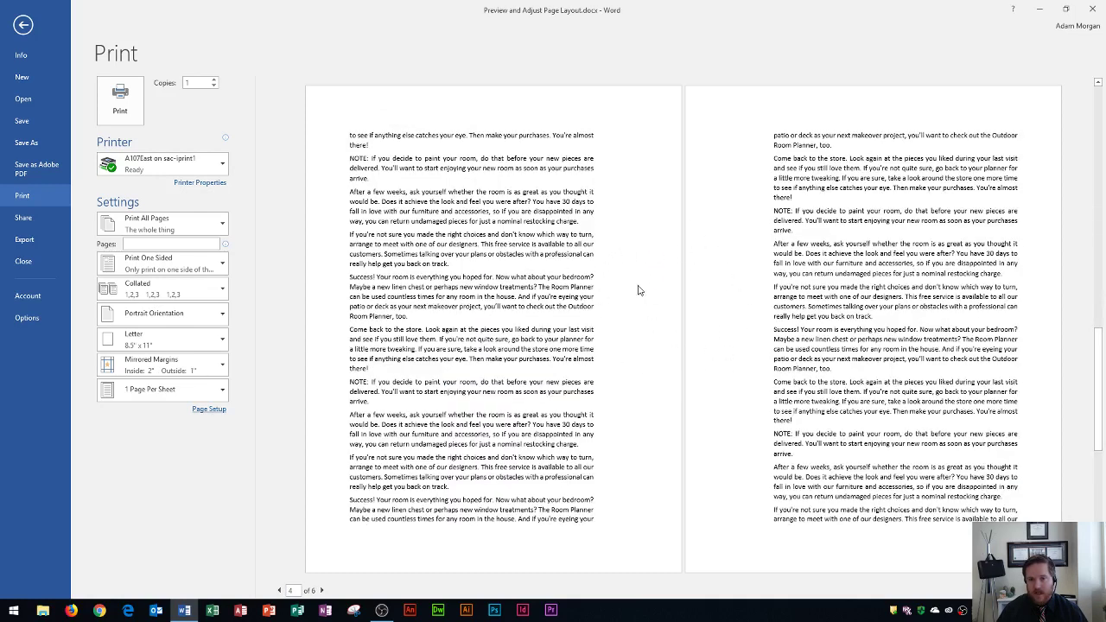